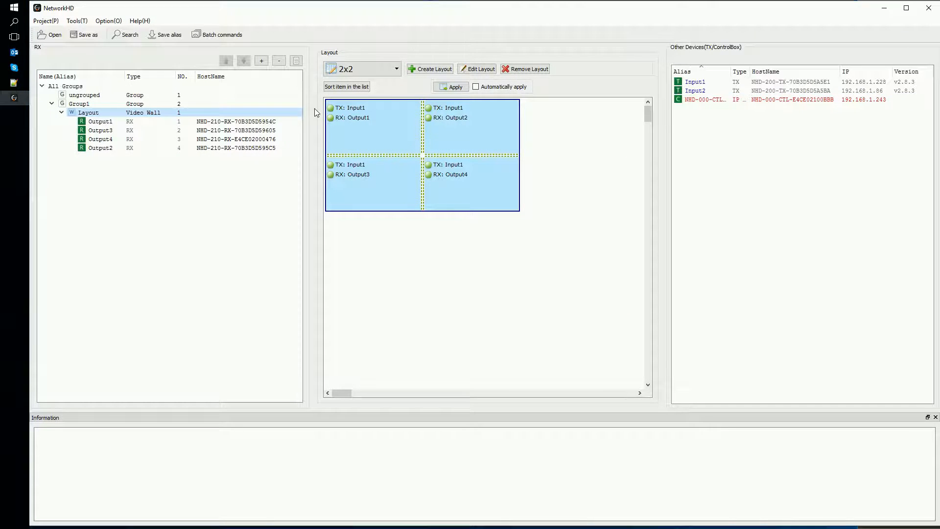
# Examine the device configuration of Output1, including its alias and IP address settings
pyautogui.rightClick(101, 122)
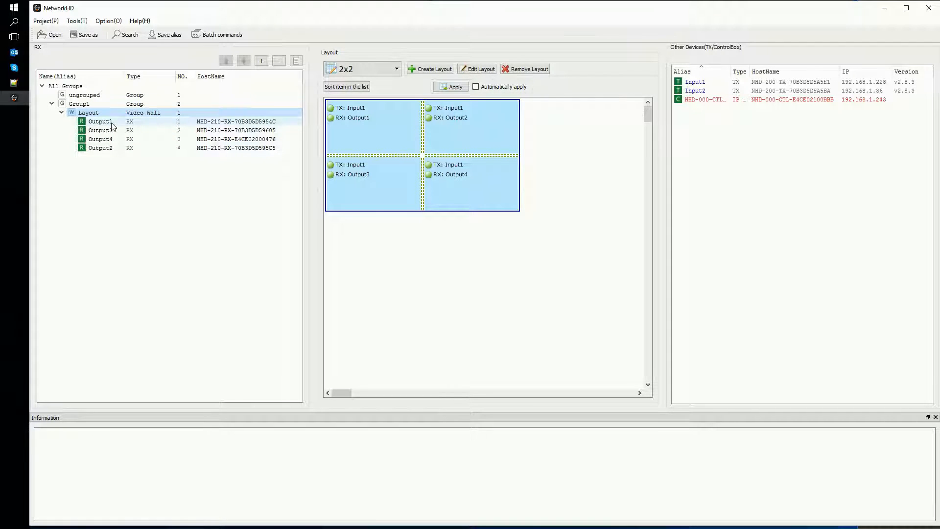
pyautogui.click(162, 132)
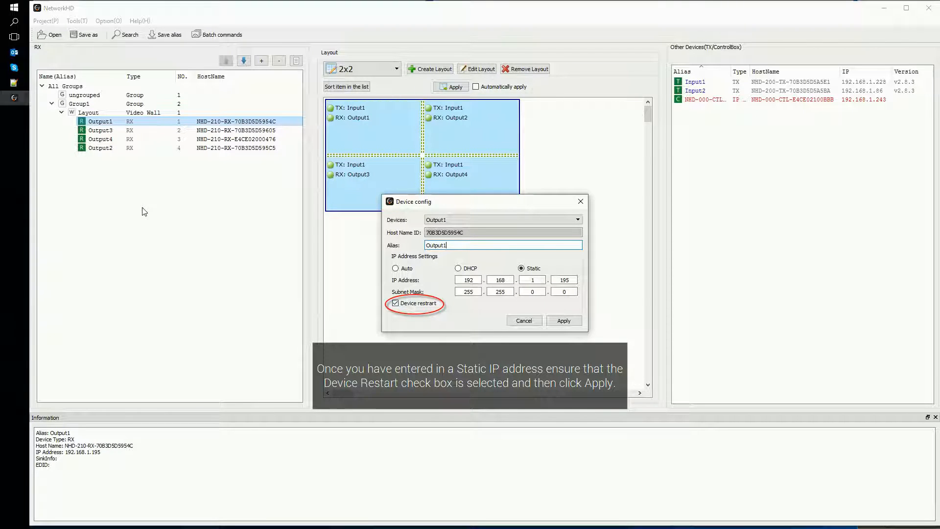
pyautogui.click(580, 201)
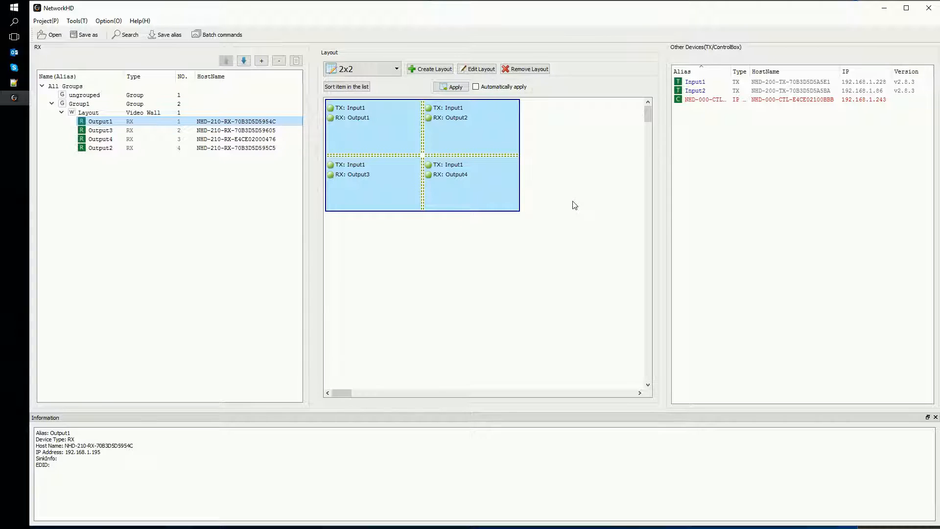
# Open the batch commands, and view the Controller Settings in the CTL's web interface in the browser
pyautogui.click(240, 35)
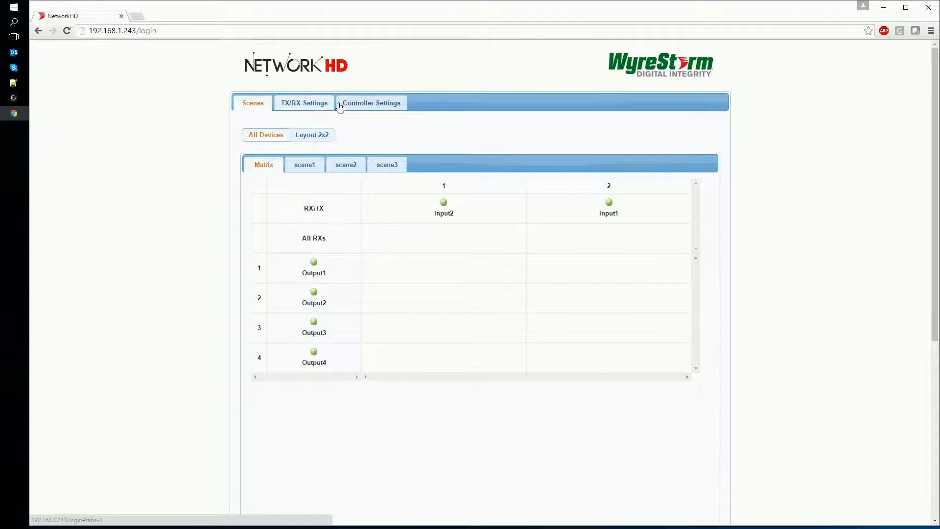
pyautogui.click(344, 105)
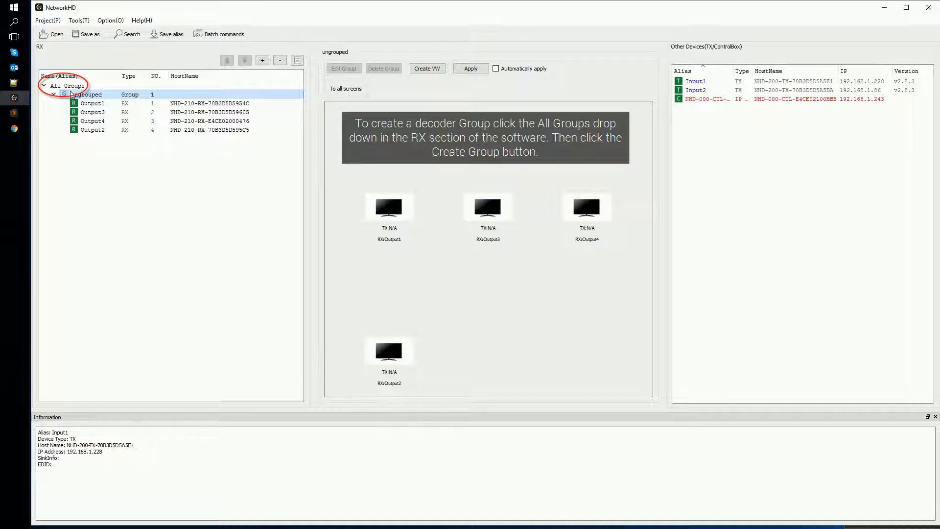
# In the NetworkHD software, create a decoder group named Group1 under All Groups
pyautogui.click(67, 85)
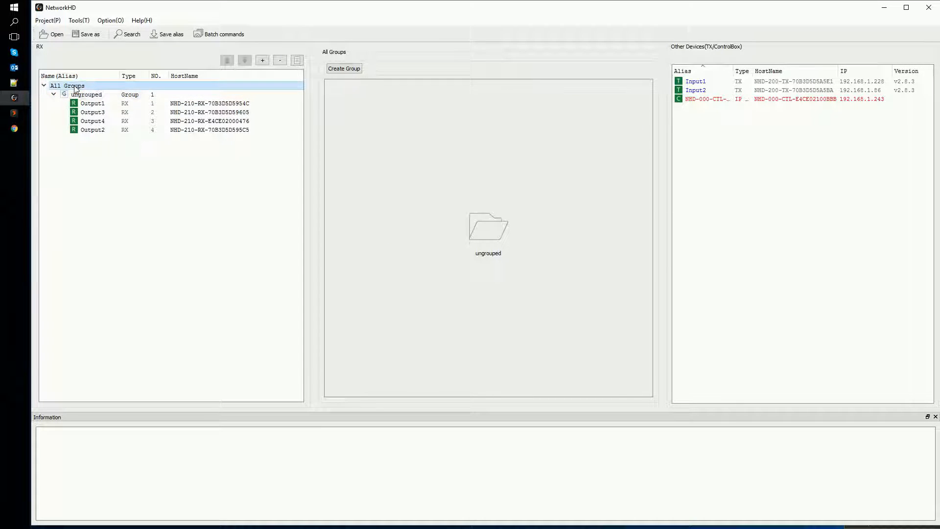
pyautogui.click(359, 70)
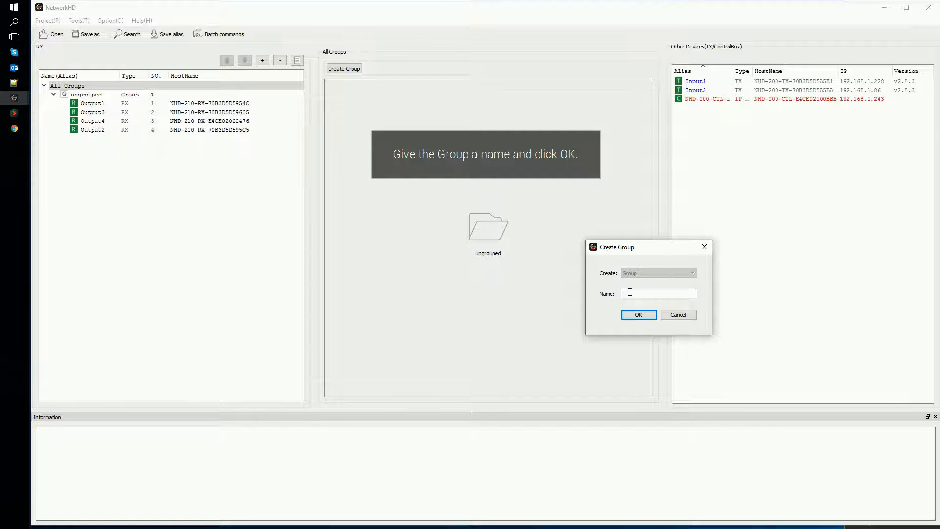
pyautogui.write('G')
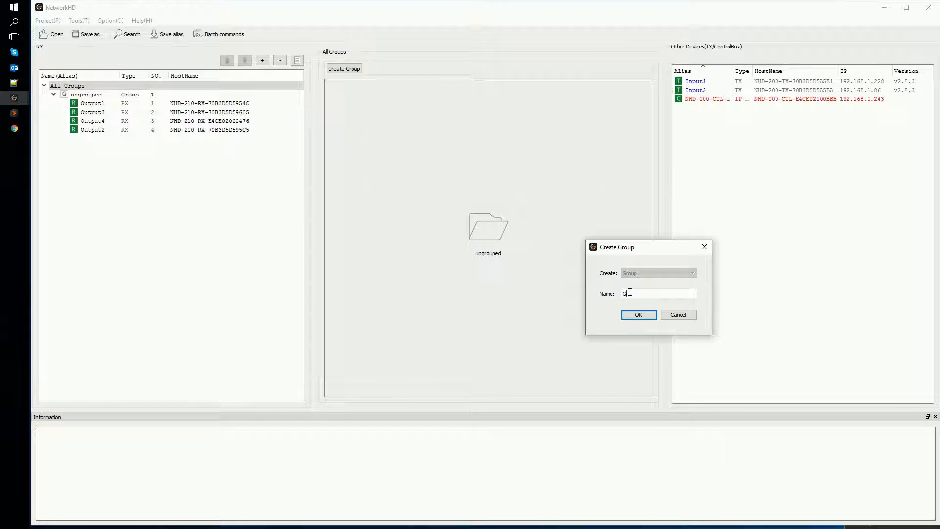
pyautogui.write('roup1')
pyautogui.click(635, 315)
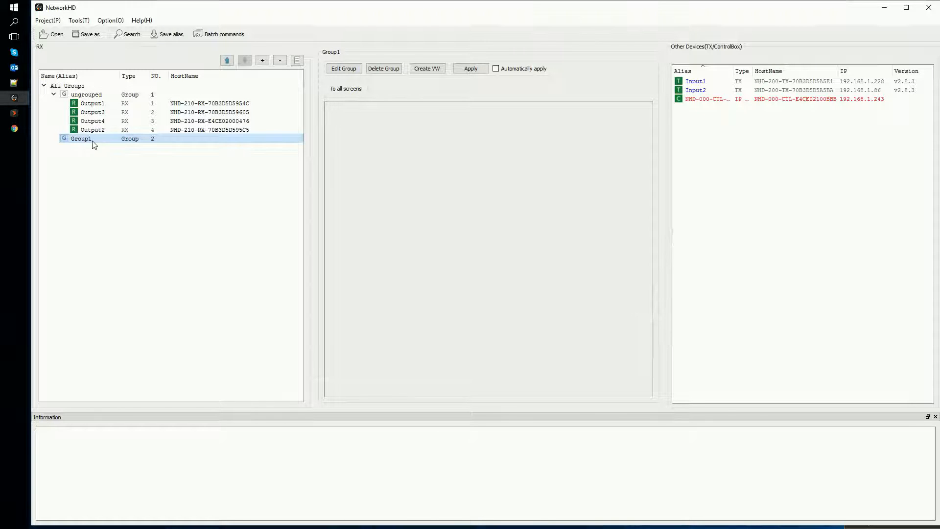
pyautogui.click(98, 104)
pyautogui.rightClick(99, 105)
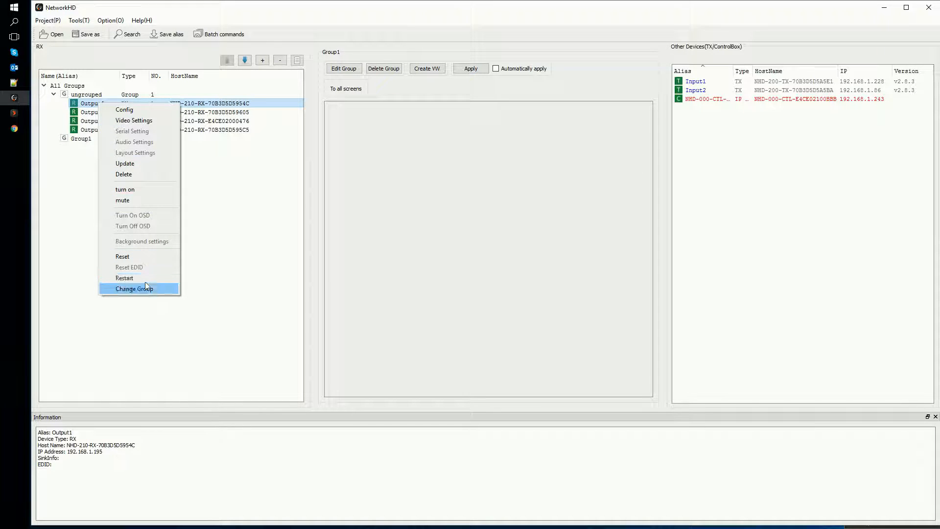
pyautogui.click(155, 289)
pyautogui.click(703, 293)
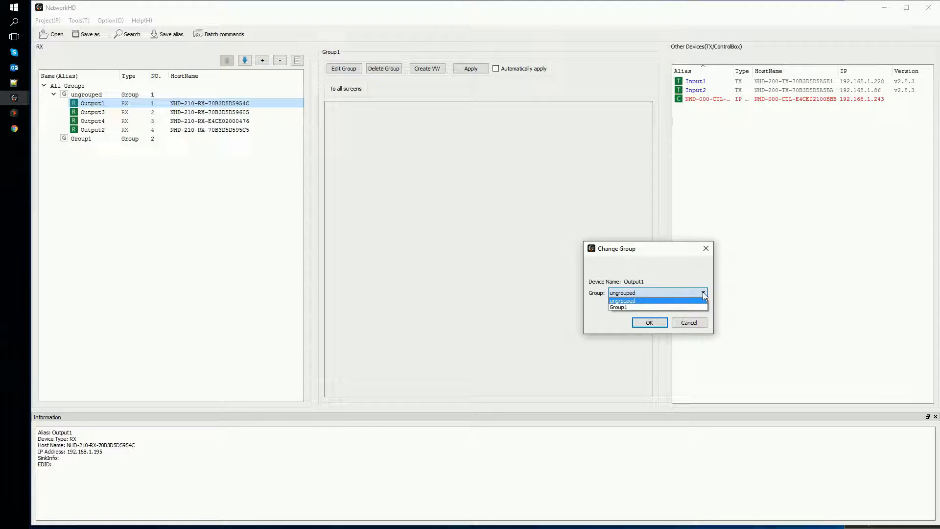
pyautogui.click(700, 325)
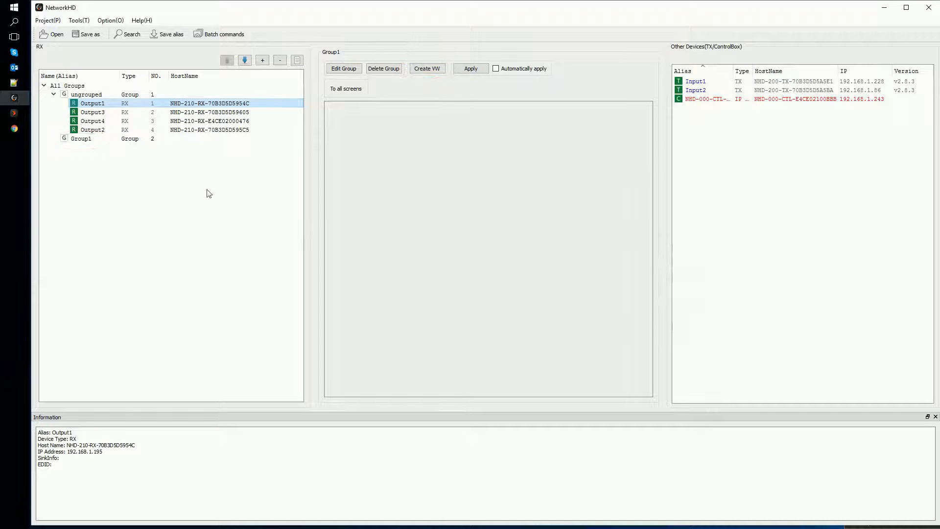
# Create a video wall named Layout in Group1 with 2 rows and 2 columns
pyautogui.click(87, 139)
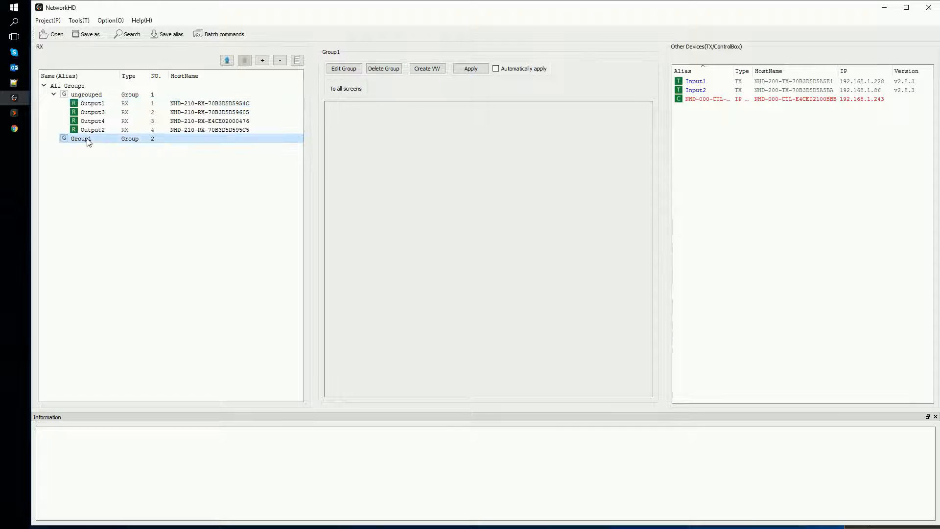
pyautogui.click(431, 69)
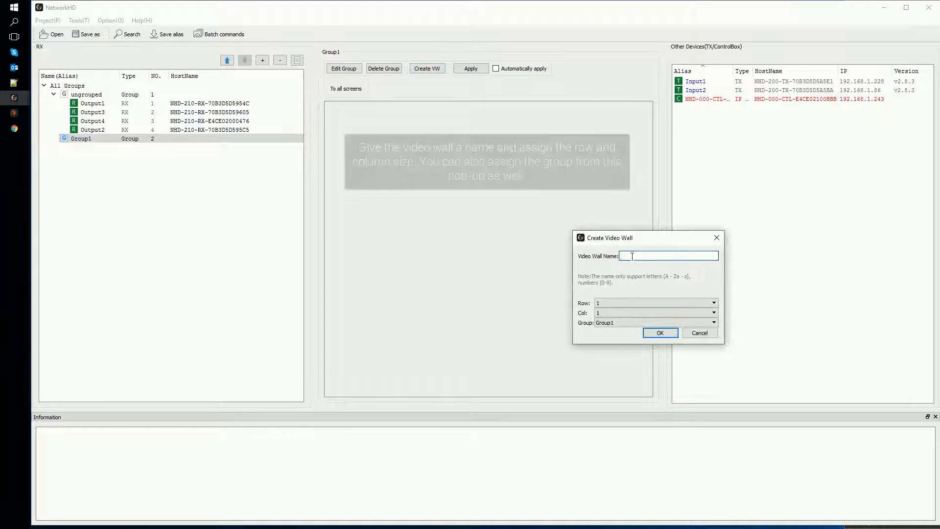
pyautogui.write('Layout')
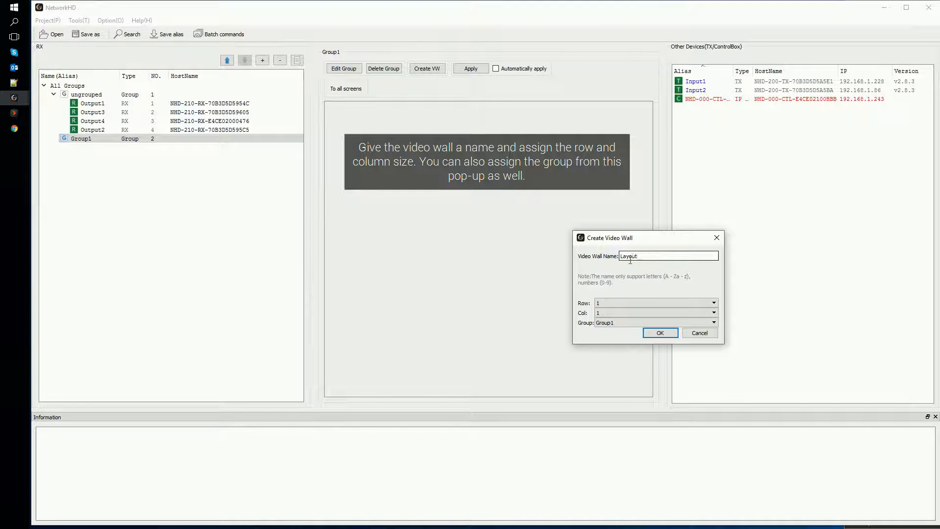
pyautogui.click(609, 303)
pyautogui.click(604, 316)
pyautogui.click(604, 314)
pyautogui.click(605, 327)
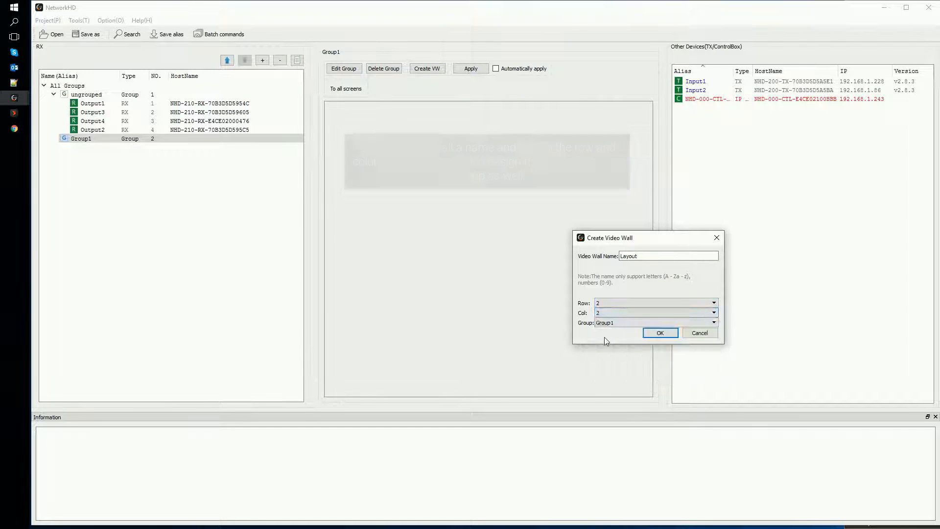
pyautogui.click(660, 332)
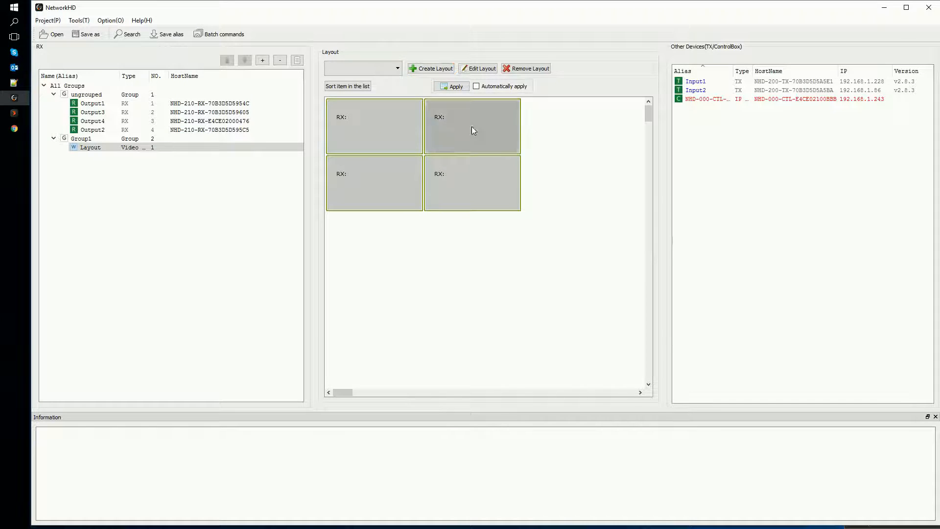
# Create a screen layout named 2x2 for the video wall
pyautogui.click(446, 69)
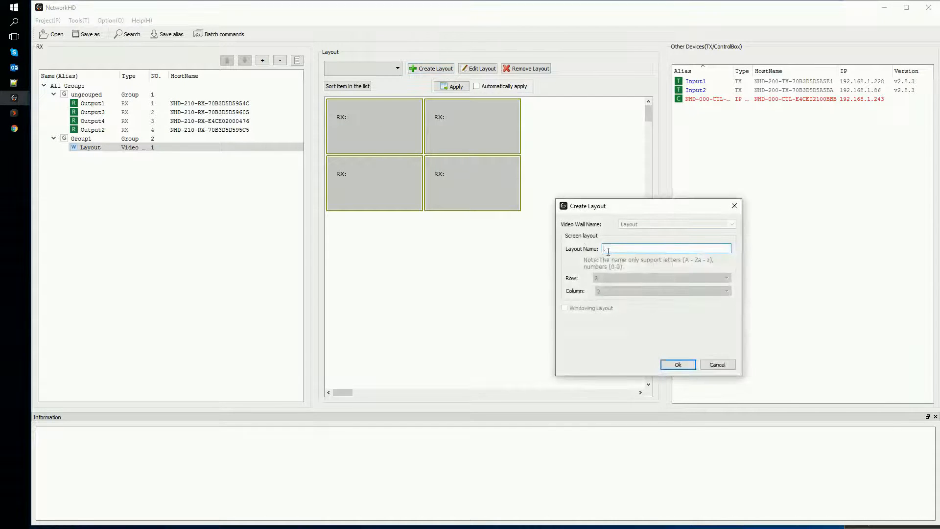
pyautogui.write('2x2')
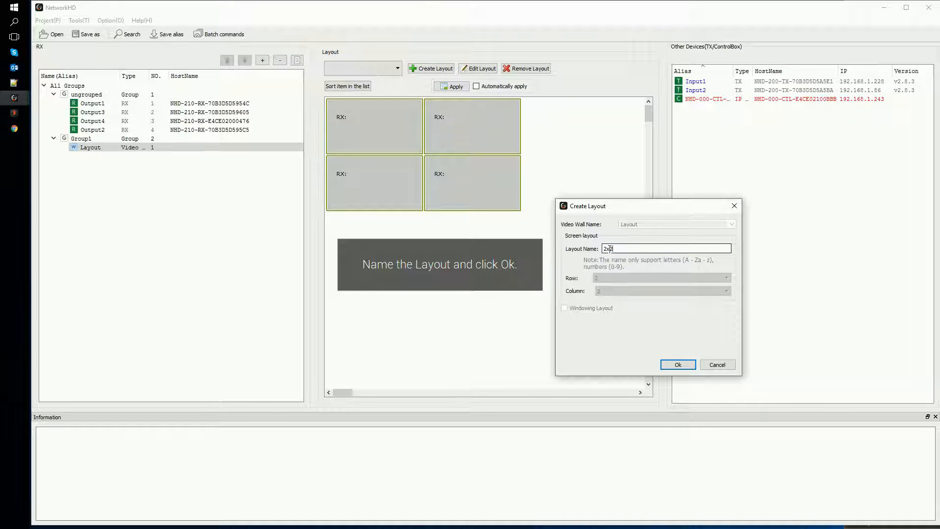
pyautogui.click(677, 365)
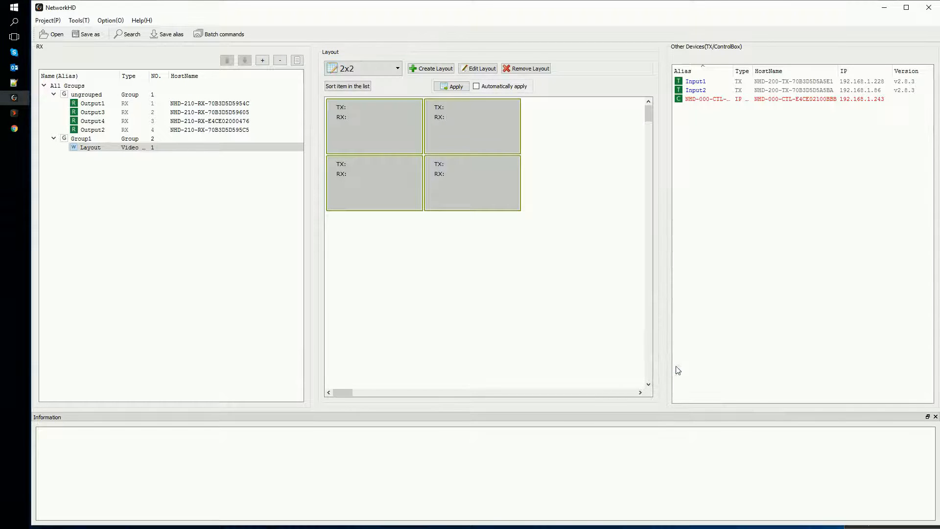
# Combine all four screens of the 2x2 layout into one logic screen named VW1
pyautogui.rightClick(485, 129)
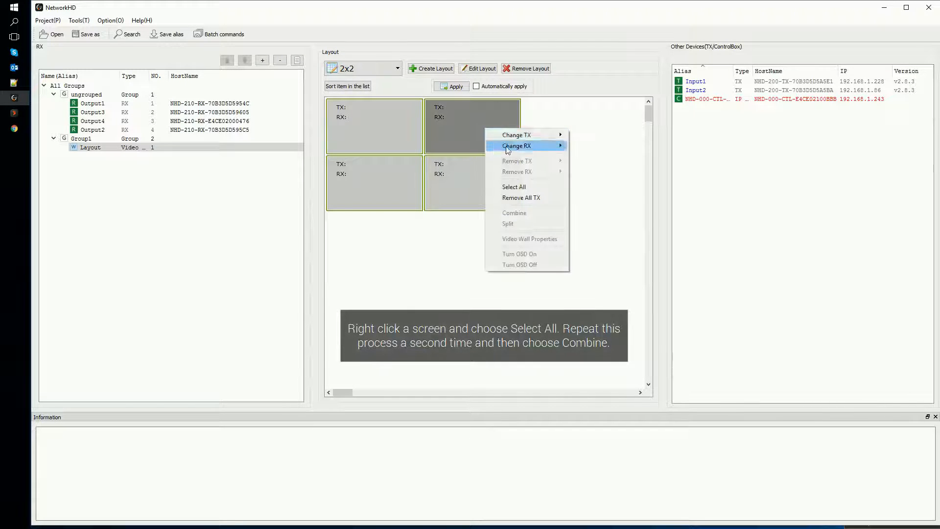
pyautogui.click(520, 186)
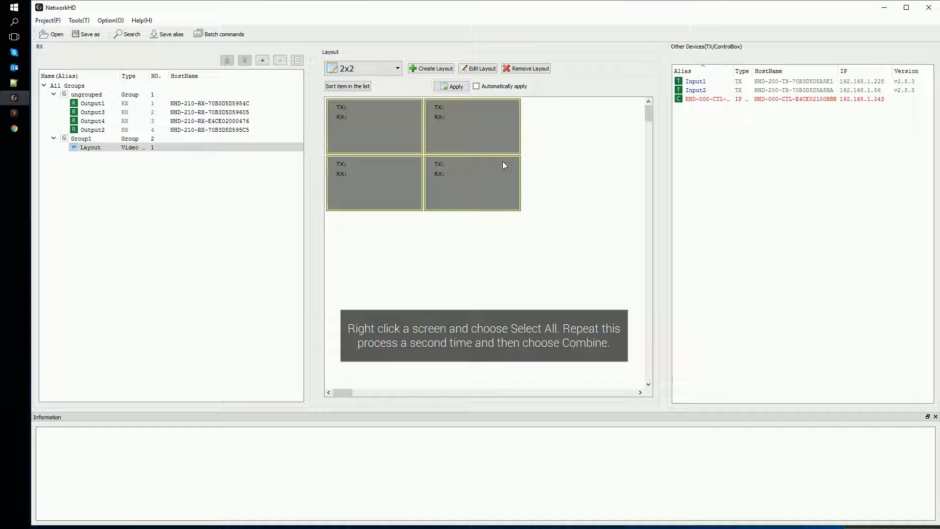
pyautogui.rightClick(479, 128)
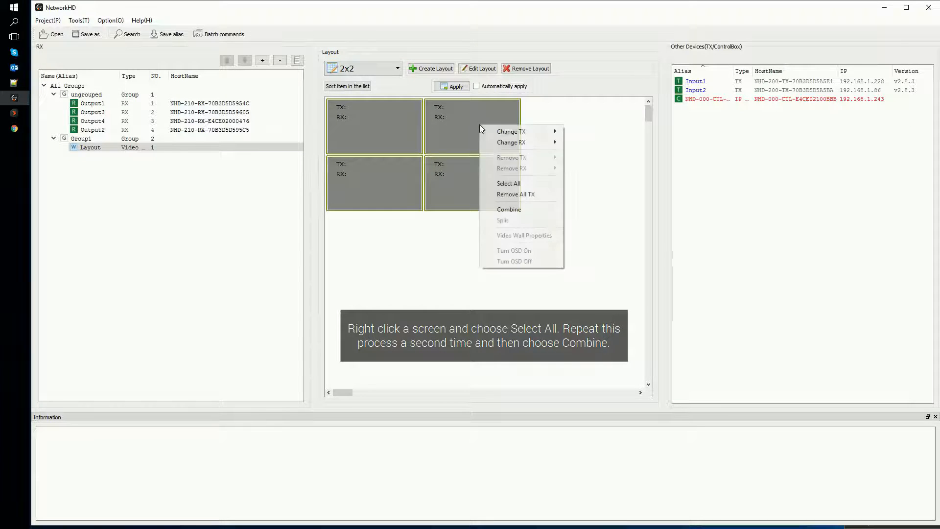
pyautogui.click(514, 208)
pyautogui.click(492, 181)
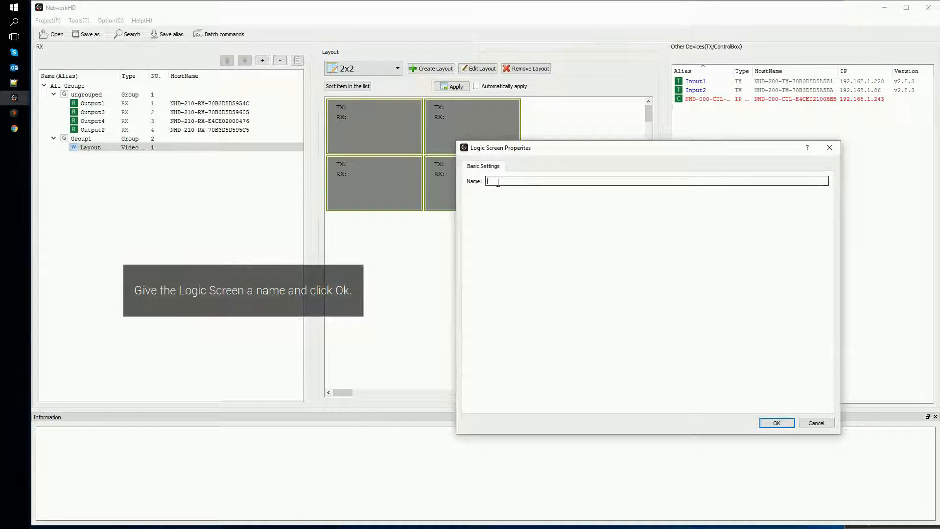
pyautogui.write('VW1')
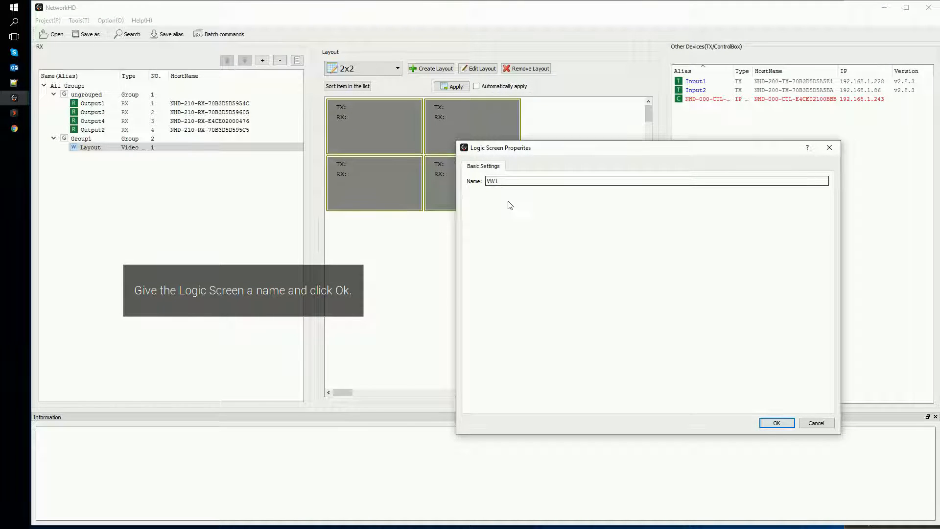
pyautogui.click(787, 425)
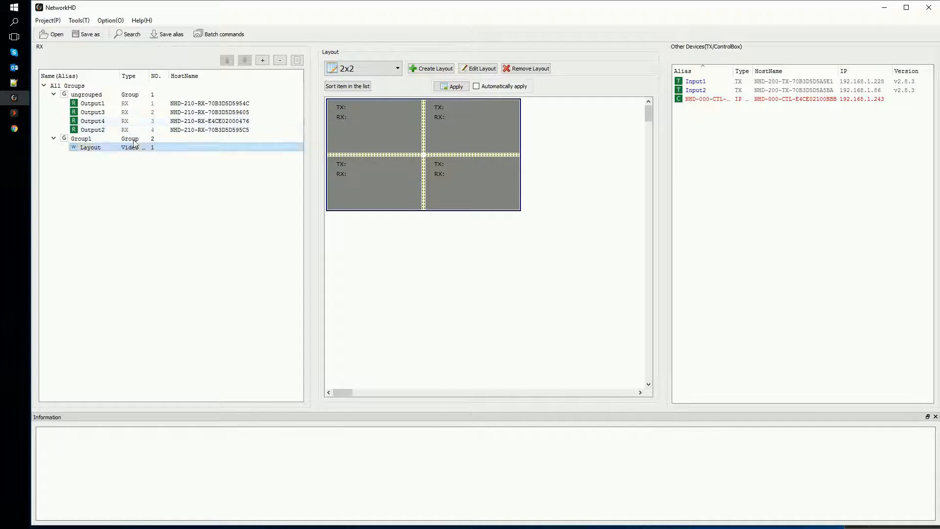
# Assign Output1 and Output2 to the upper screens, Output3 and Output4 to the lower screens, and Input1 as the source for the combined wall
pyautogui.click(95, 105)
pyautogui.moveTo(95, 106); pyautogui.dragTo(349, 131)
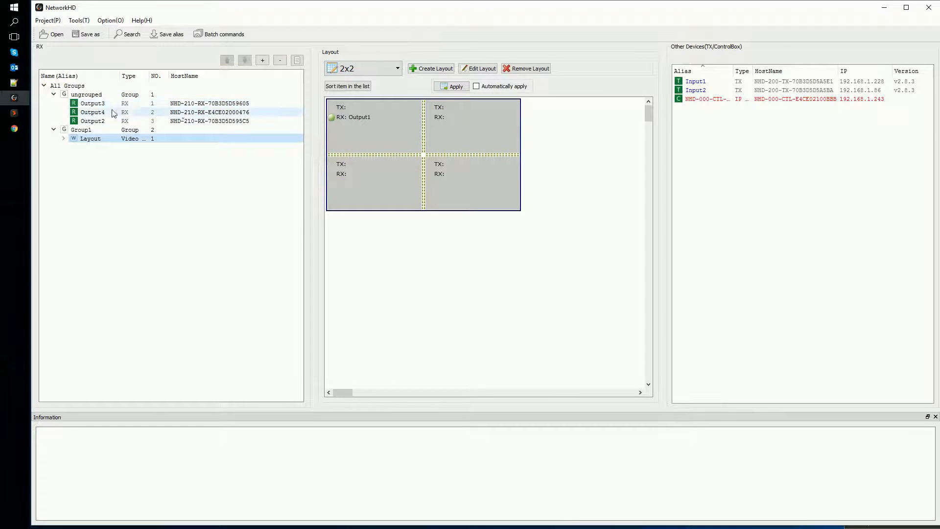
pyautogui.moveTo(93, 121); pyautogui.dragTo(454, 125)
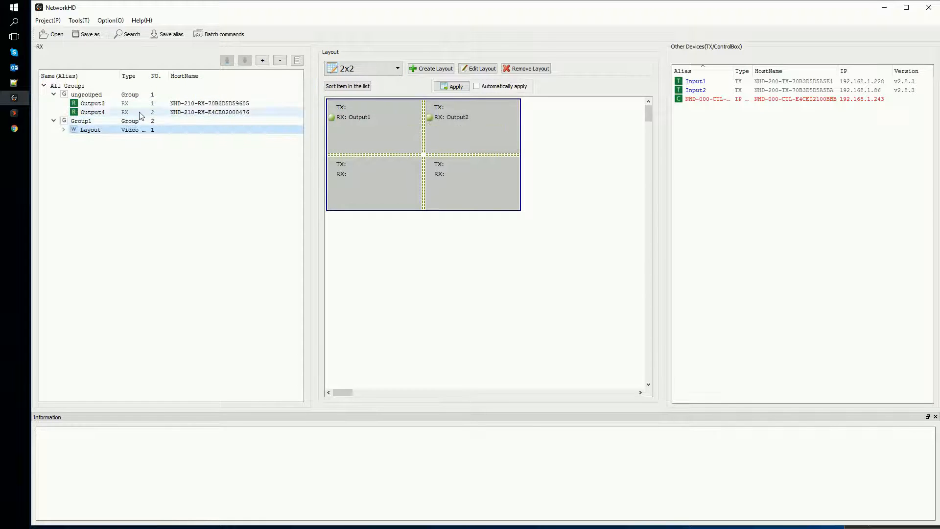
pyautogui.moveTo(92, 103); pyautogui.dragTo(360, 175)
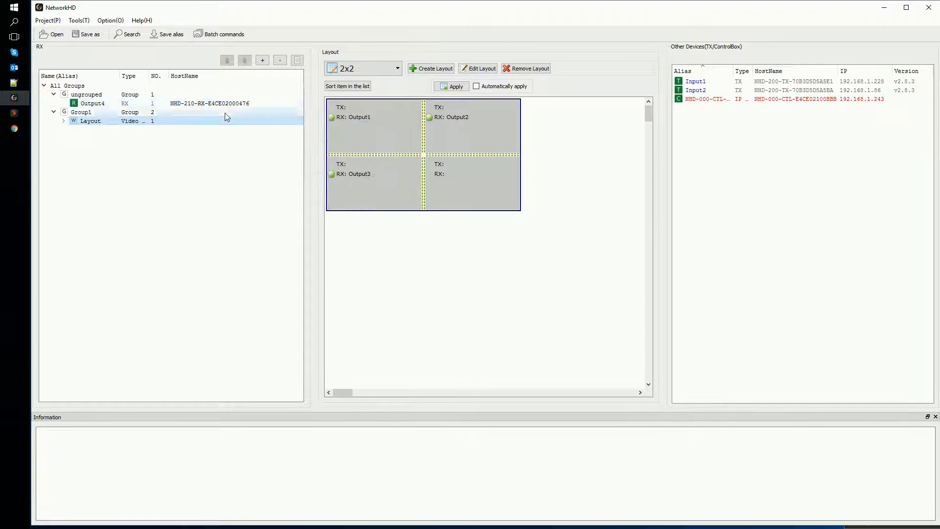
pyautogui.moveTo(111, 104); pyautogui.dragTo(480, 189)
pyautogui.moveTo(695, 82); pyautogui.dragTo(469, 142)
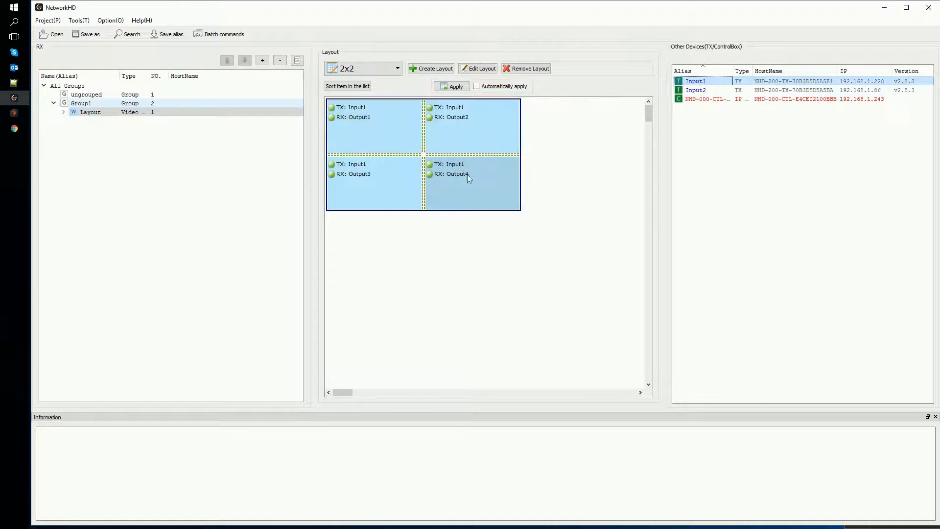
# Expand the Layout video wall in the RX list and widen the Type column to fit its entries
pyautogui.click(64, 112)
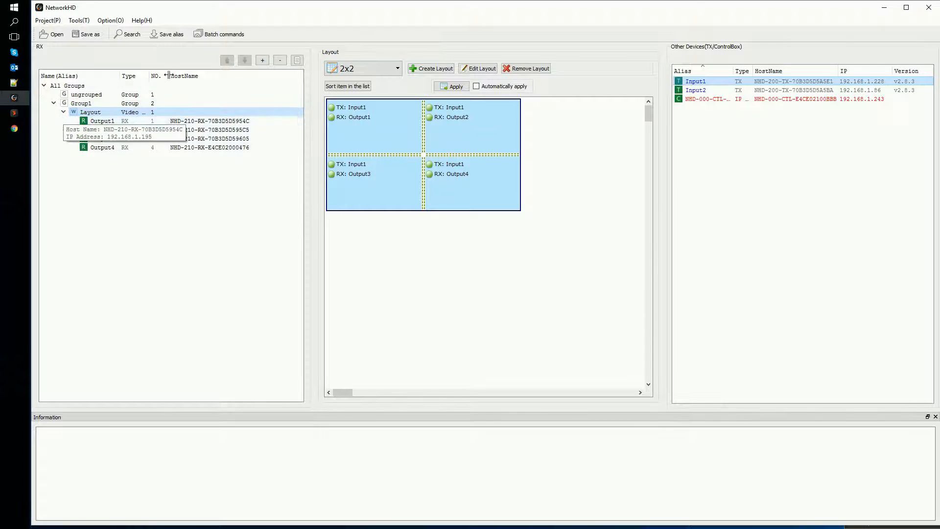
pyautogui.moveTo(149, 73); pyautogui.dragTo(180, 76)
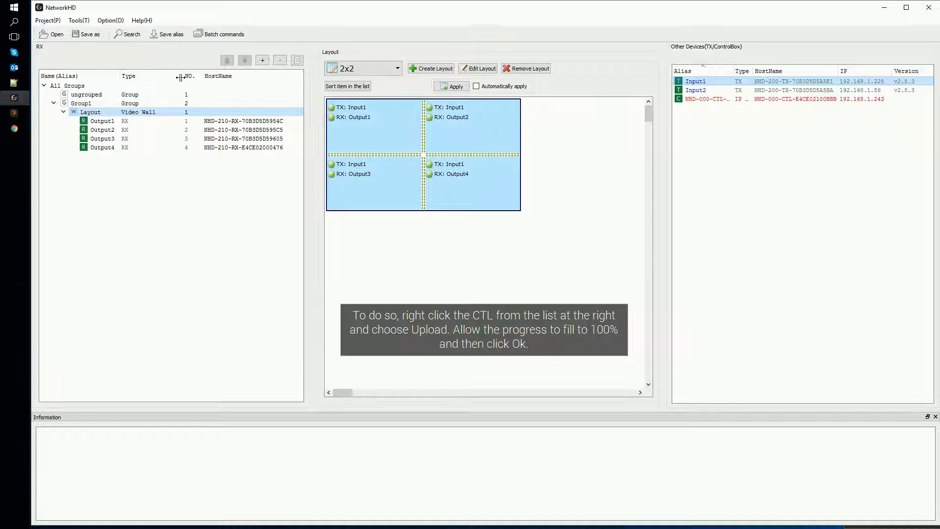
pyautogui.moveTo(181, 77); pyautogui.dragTo(177, 77)
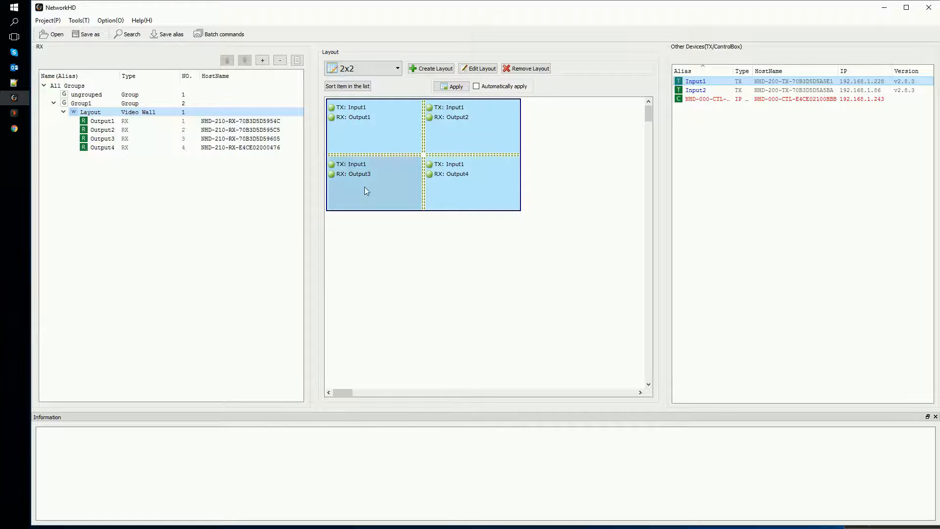
# Upload the configuration to the NHD-000-CTL IP controller, overwriting the existing file on the device
pyautogui.rightClick(704, 101)
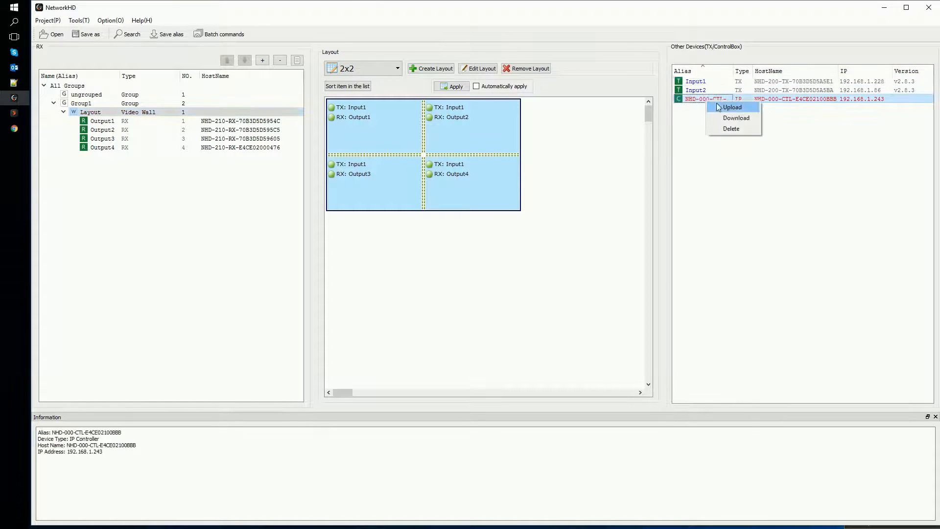
pyautogui.click(747, 109)
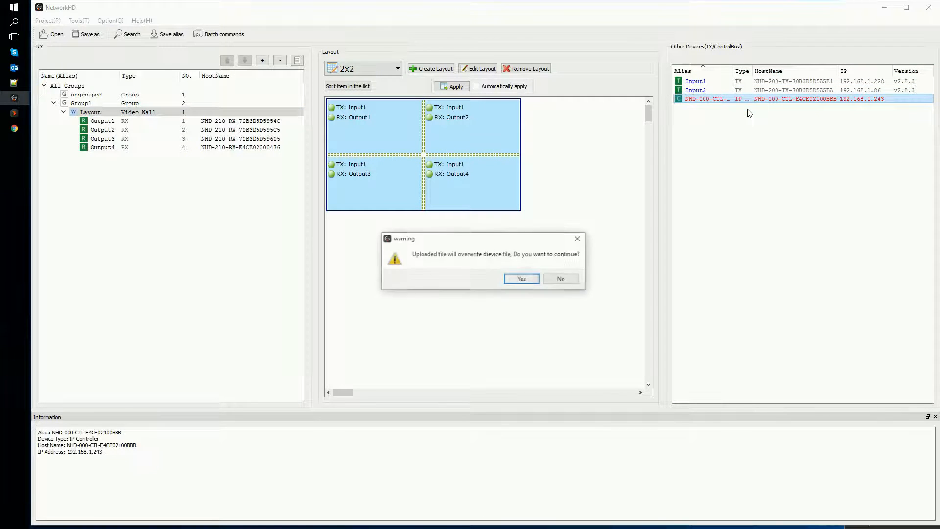
pyautogui.click(531, 280)
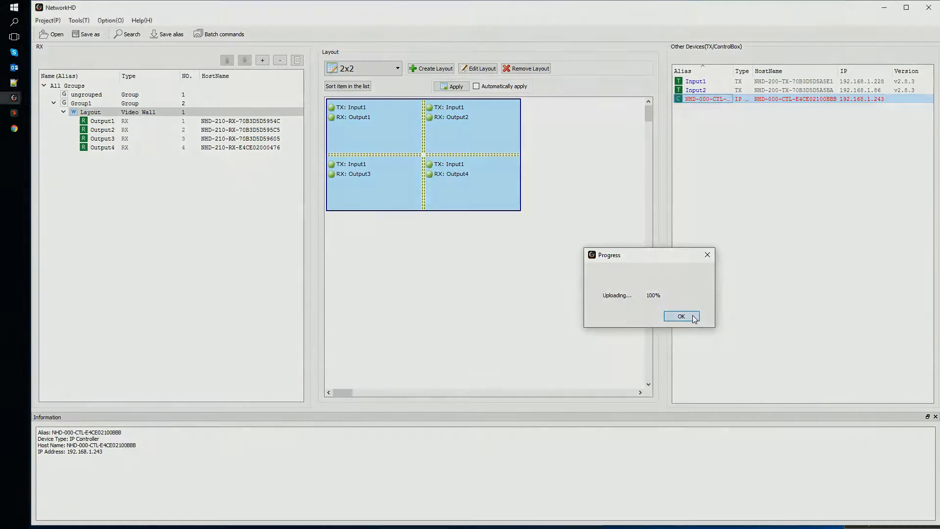
pyautogui.click(681, 317)
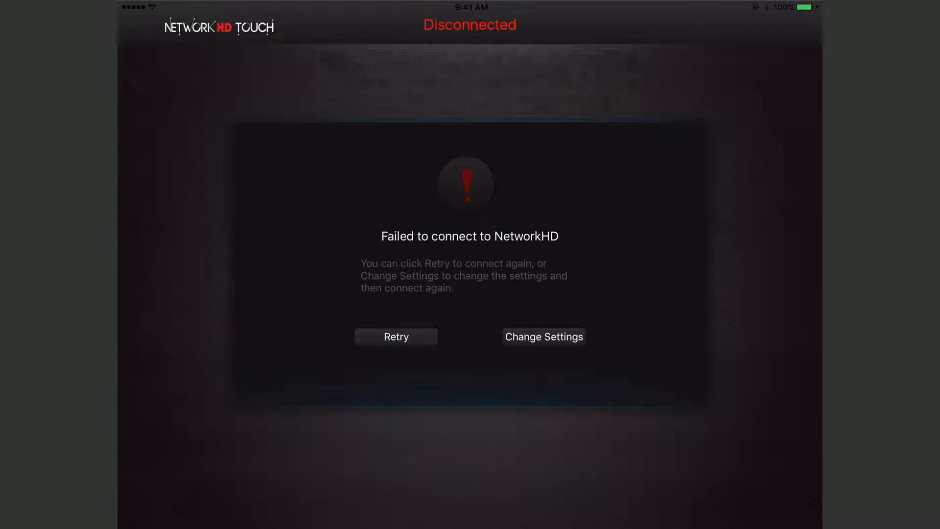
# Switch to NetworkHD Touch, go to its connection settings and unlock Advanced Settings by entering the settings password
pyautogui.click(544, 337)
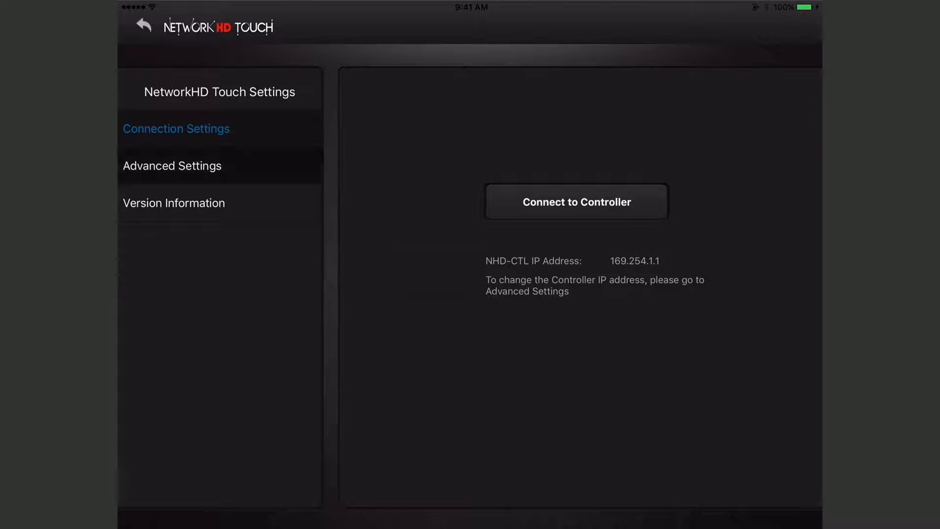
pyautogui.click(577, 202)
pyautogui.write('admin')
pyautogui.click(516, 161)
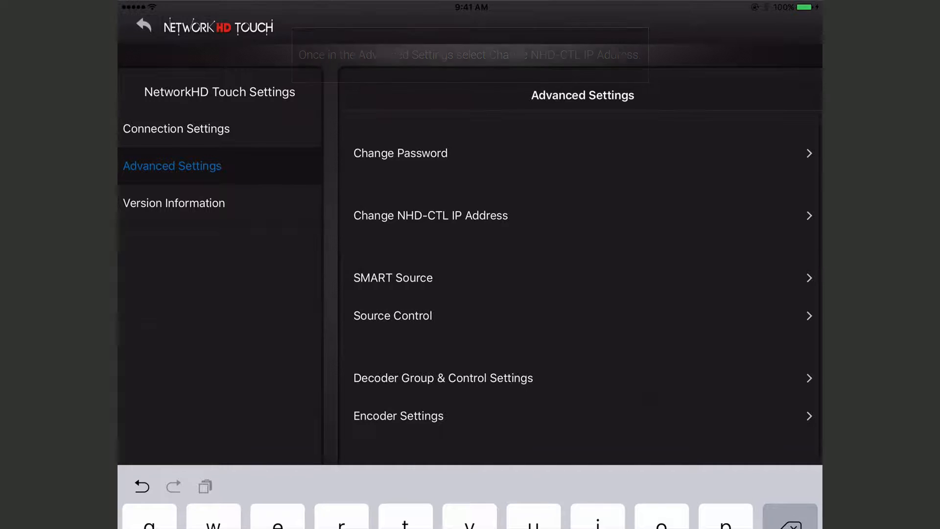
# Set the NHD-CTL IP address to 192.168.1.242 and connect to the controller
pyautogui.click(431, 216)
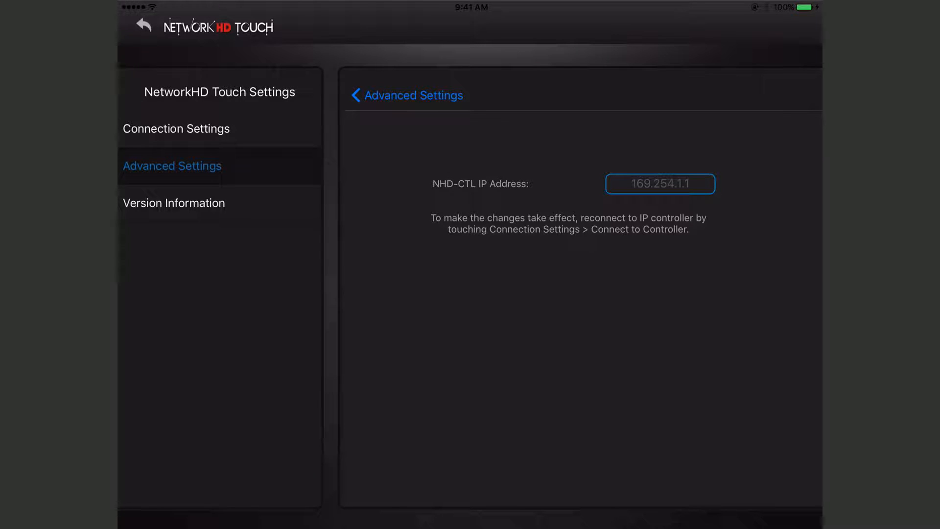
pyautogui.click(660, 183)
pyautogui.press('BackSpace')
pyautogui.press('BackSpace')
pyautogui.press('BackSpace')
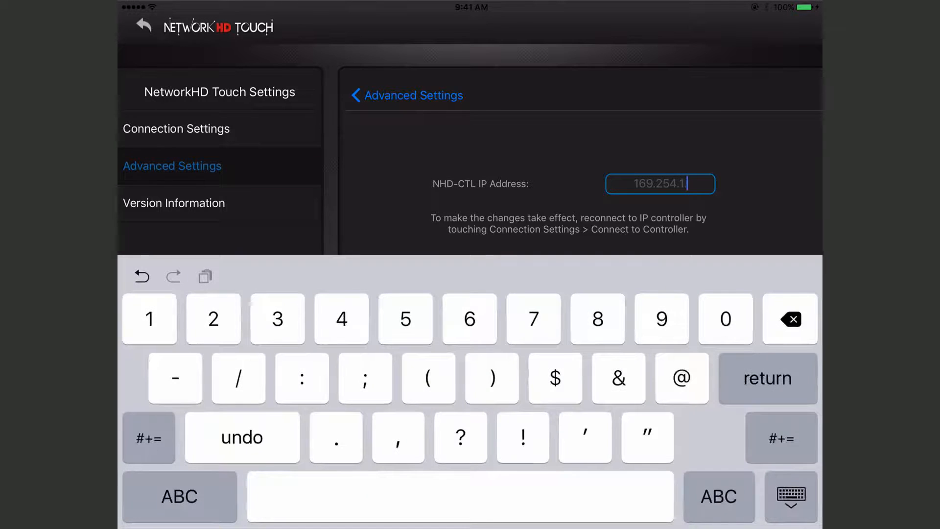
pyautogui.press('BackSpace')
pyautogui.press('BackSpace')
pyautogui.press('BackSpace')
pyautogui.press('BackSpace')
pyautogui.press('BackSpace')
pyautogui.press('BackSpace')
pyautogui.press('BackSpace')
pyautogui.write('192')
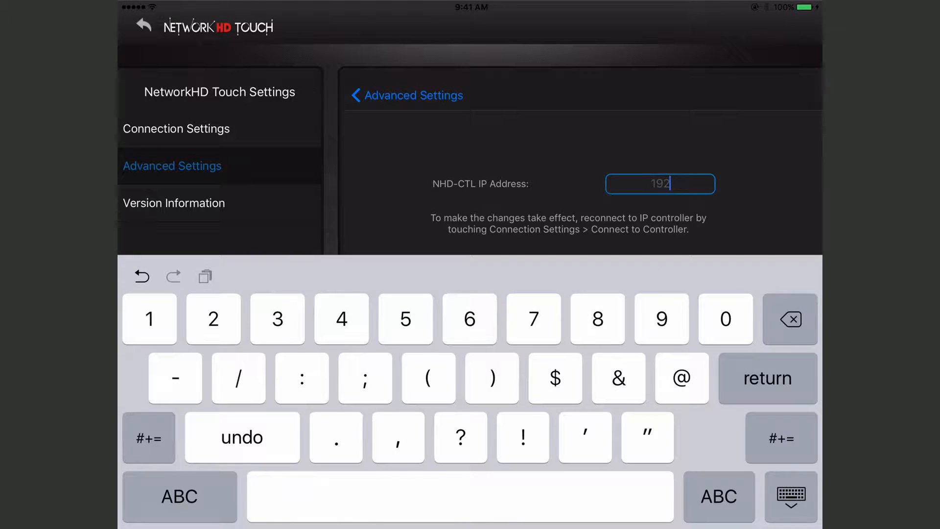
pyautogui.write('.168.1.242')
pyautogui.click(790, 496)
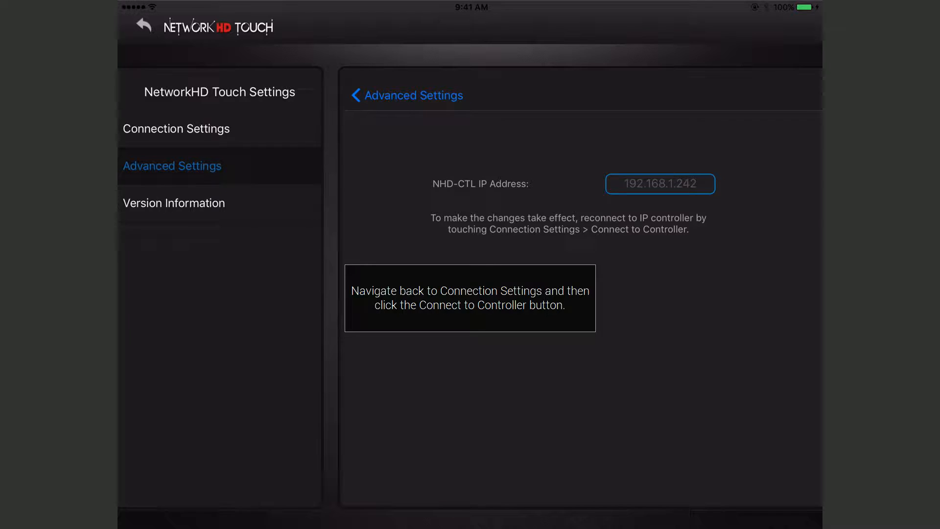
pyautogui.click(176, 129)
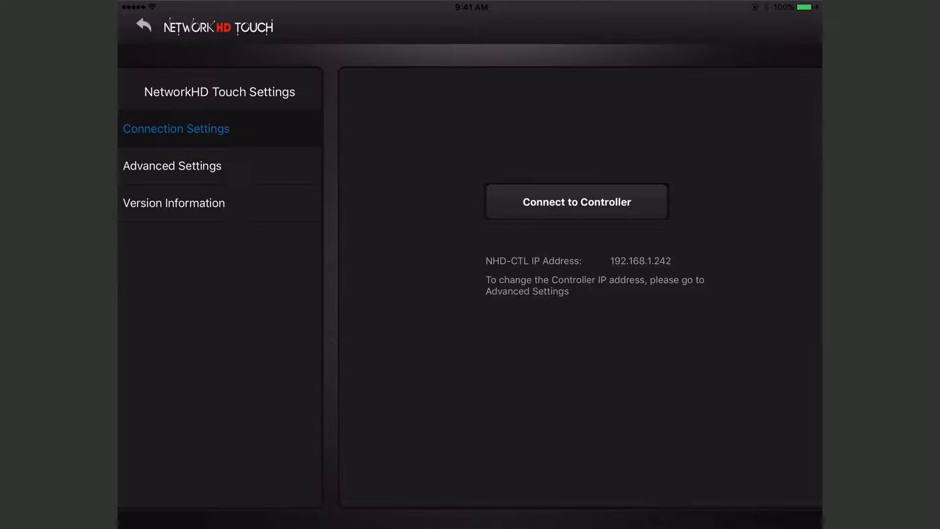
pyautogui.click(577, 202)
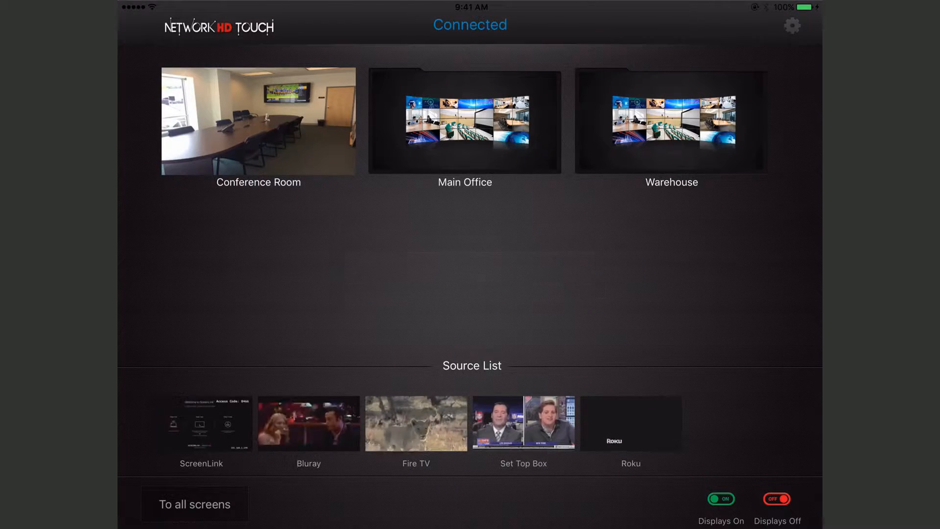
# In the Conference Room group, assign Bluray to the Conference display, replace it with Set Top Box, and return to the group overview
pyautogui.click(258, 122)
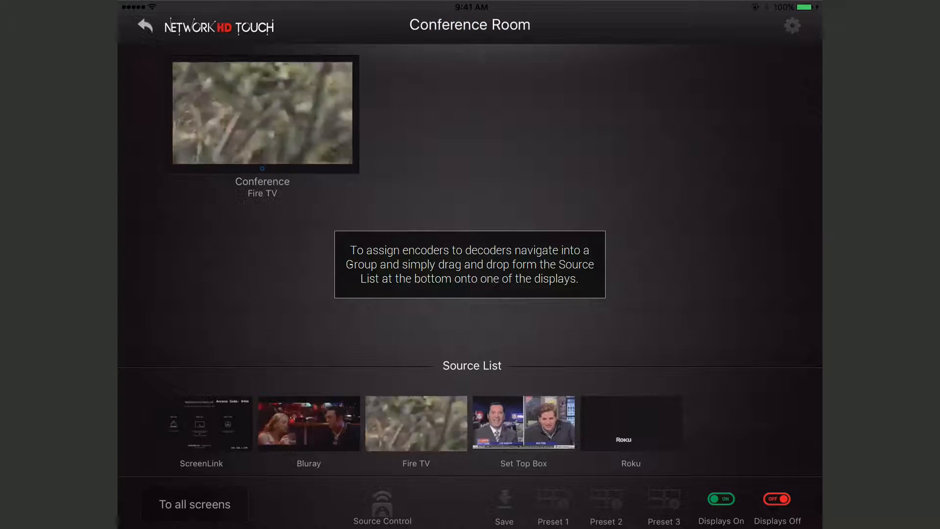
pyautogui.moveTo(308, 423); pyautogui.dragTo(264, 127)
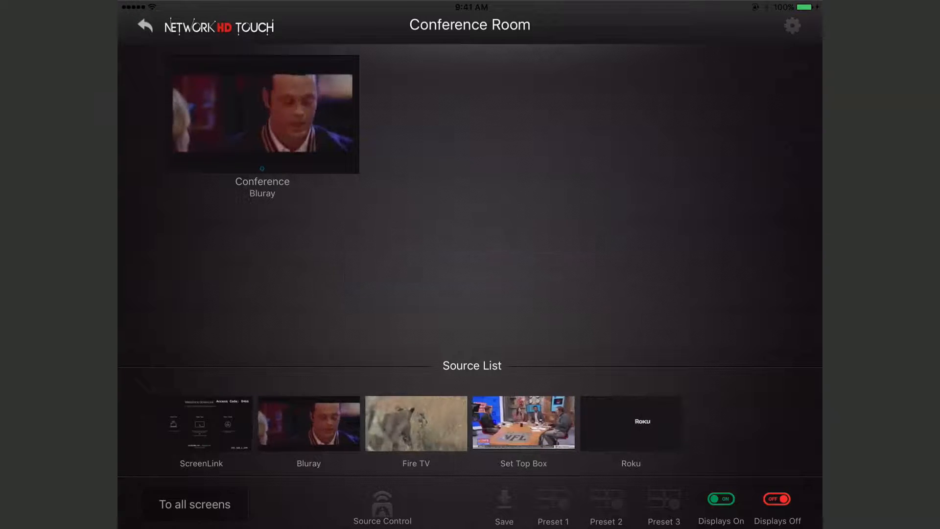
pyautogui.moveTo(524, 423); pyautogui.dragTo(265, 118)
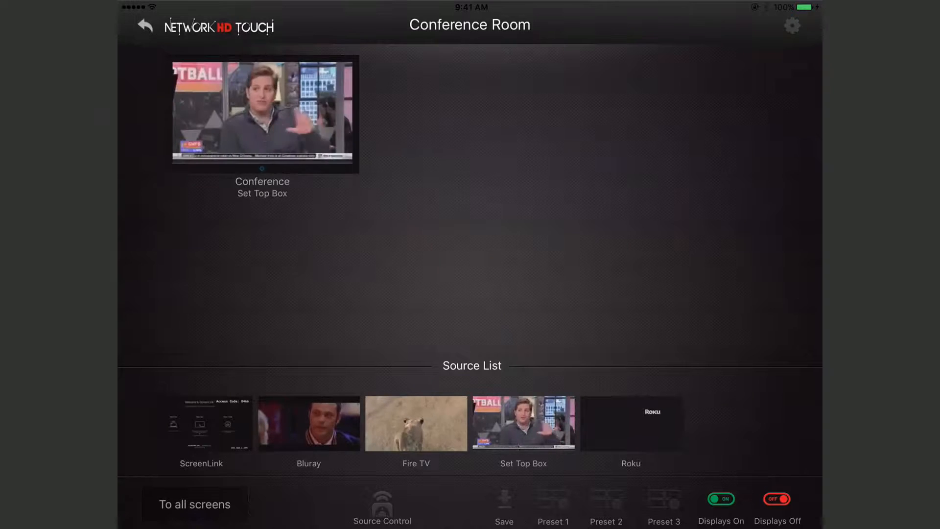
pyautogui.click(145, 25)
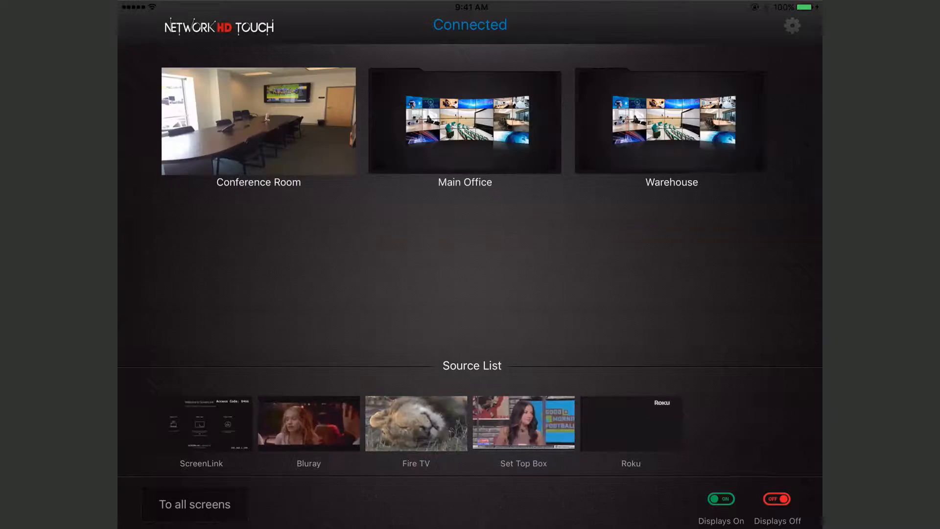
# In Main Office's SeparateScreens layout, assign Set Top Box to the upper-left screen and Roku to the lower-right, and check the group's individual displays
pyautogui.click(465, 120)
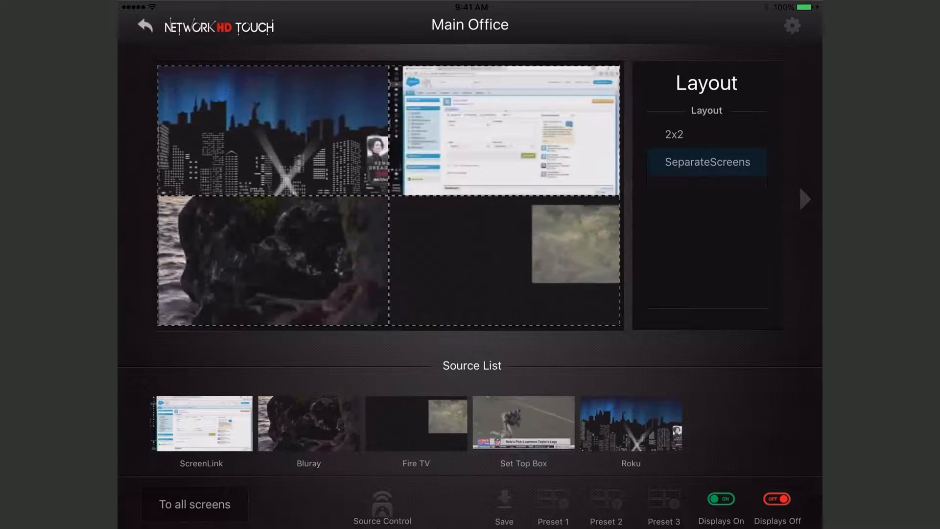
pyautogui.moveTo(523, 423); pyautogui.dragTo(273, 131)
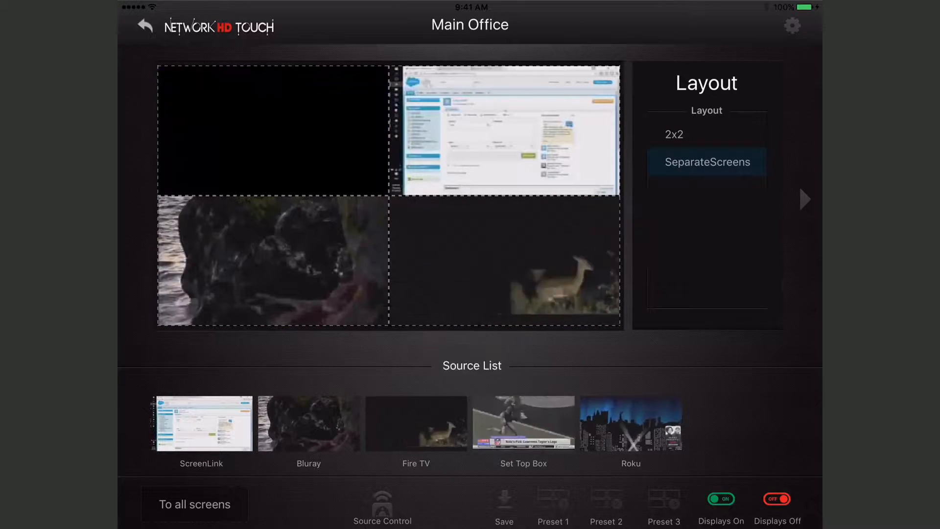
pyautogui.moveTo(630, 423); pyautogui.dragTo(504, 260)
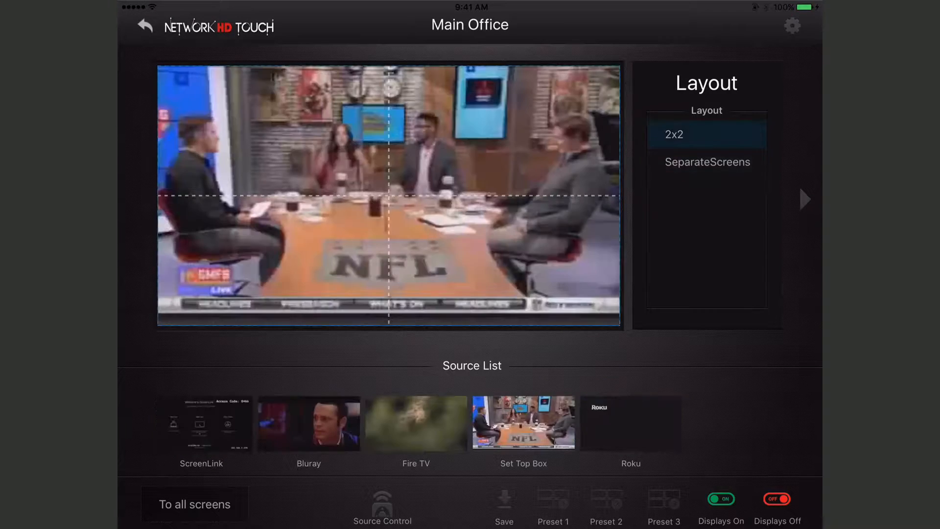
pyautogui.moveTo(710, 244); pyautogui.dragTo(319, 245)
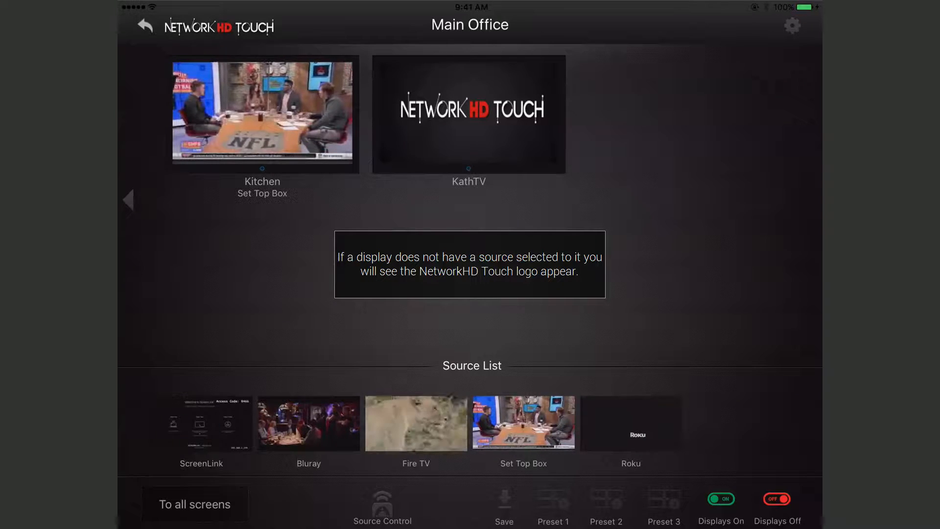
pyautogui.click(145, 25)
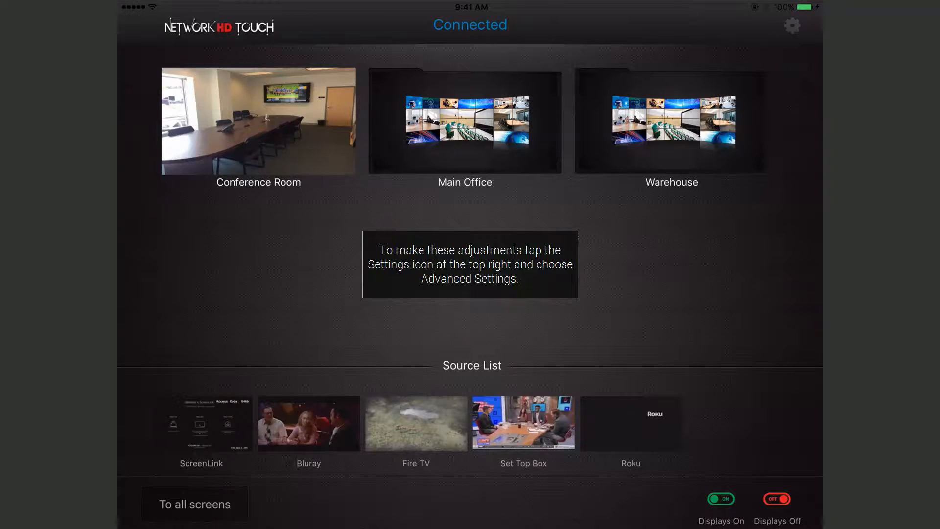
# Go to the NetworkHD Touch settings and unlock Advanced Settings by entering the settings password
pyautogui.click(792, 26)
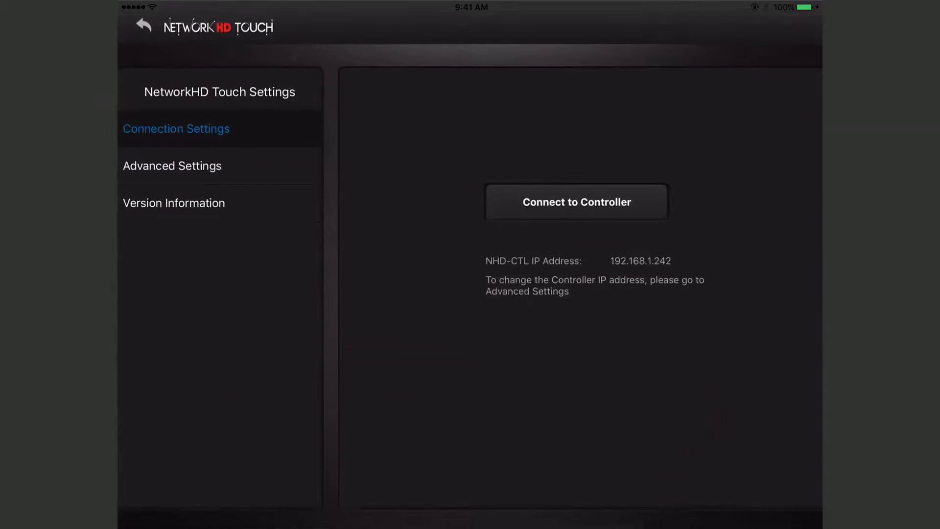
pyautogui.click(576, 201)
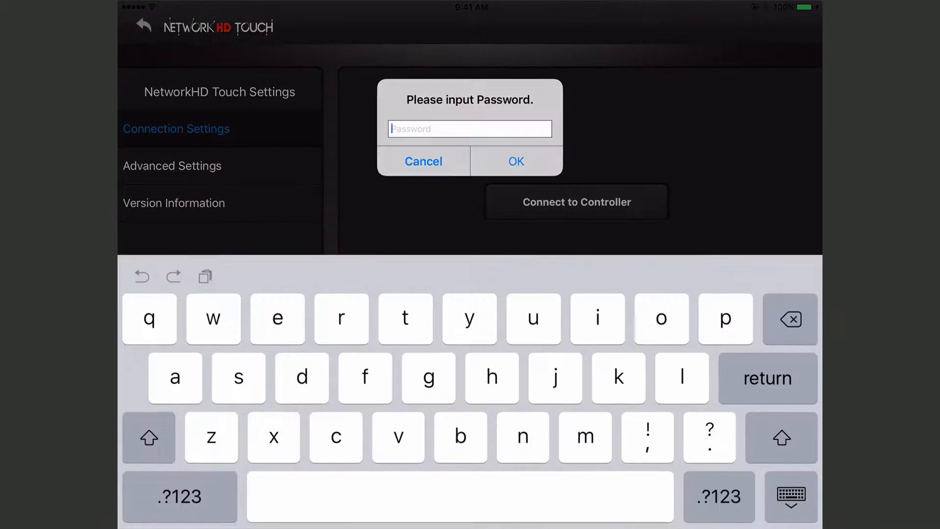
pyautogui.write('admin')
pyautogui.click(516, 161)
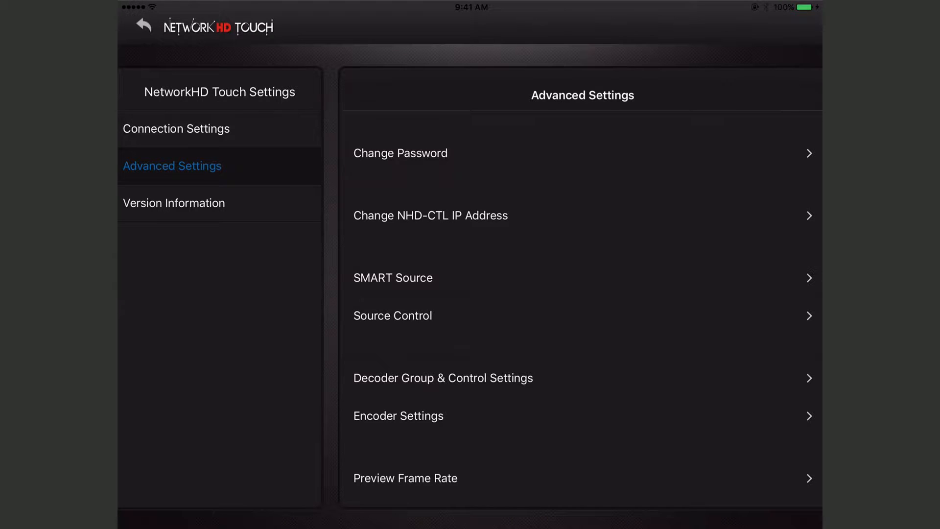
# Review the Source Control options and the Conference Room entry in Decoder Group & Control Settings
pyautogui.click(392, 316)
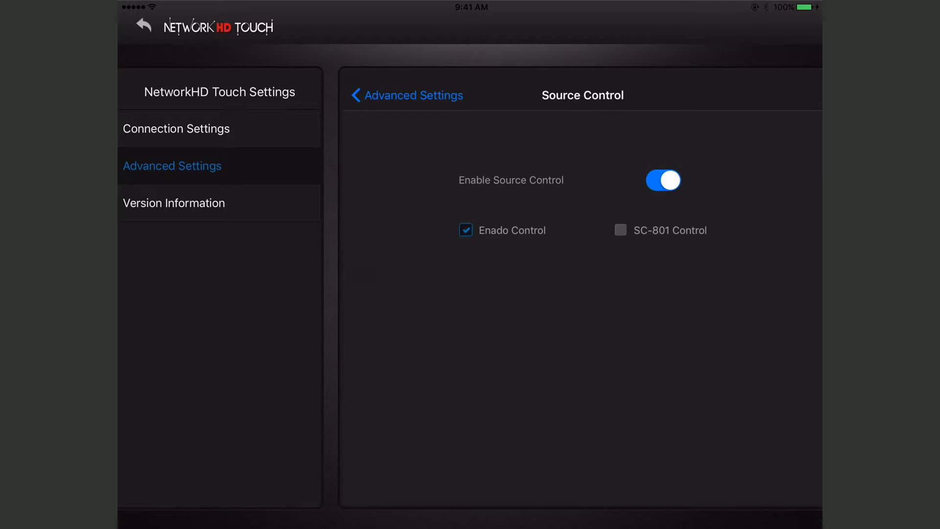
pyautogui.click(408, 96)
pyautogui.click(443, 377)
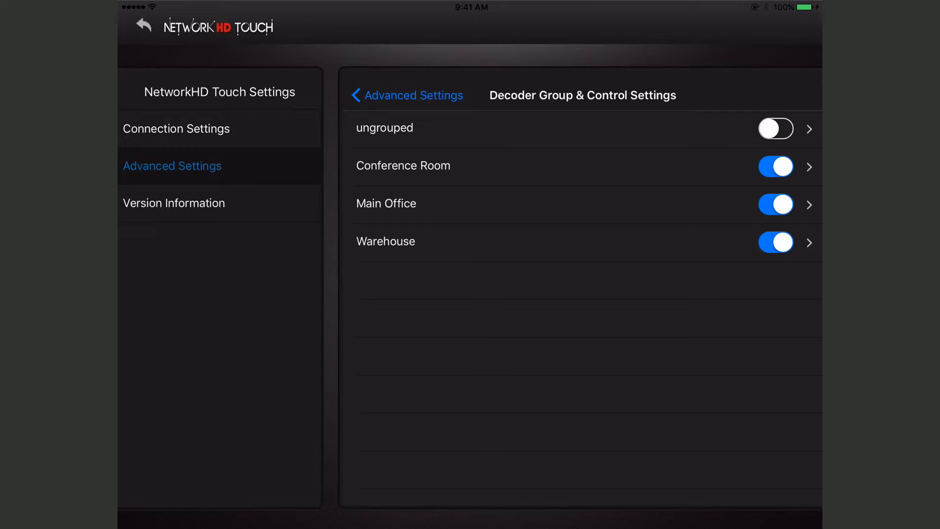
pyautogui.click(581, 167)
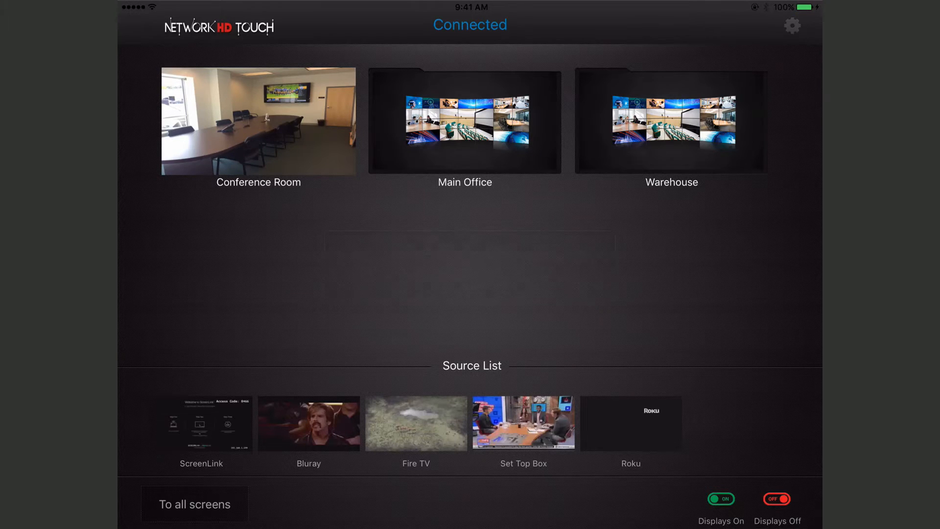
# Launch Source Control from the Conference Room group, view the Roku remote in Enado, and return to NetworkHD Touch
pyautogui.click(259, 121)
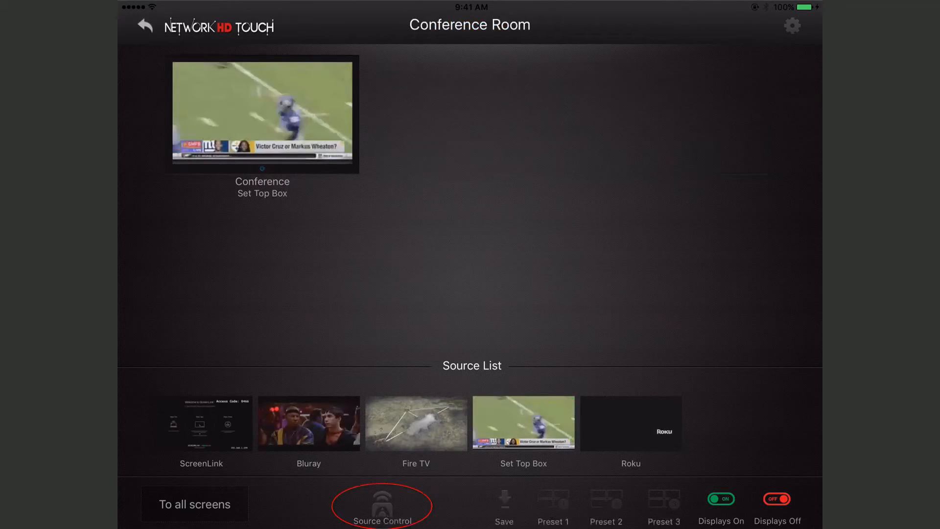
pyautogui.click(382, 506)
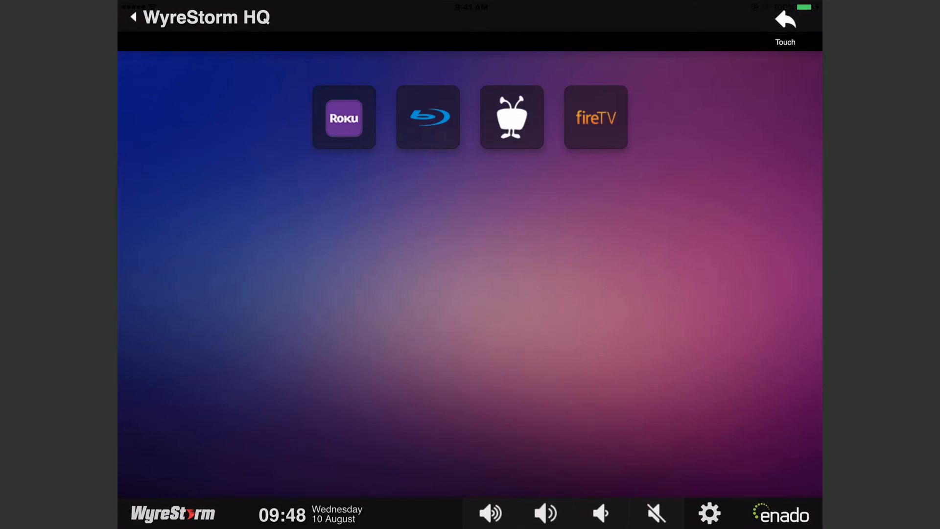
pyautogui.click(344, 117)
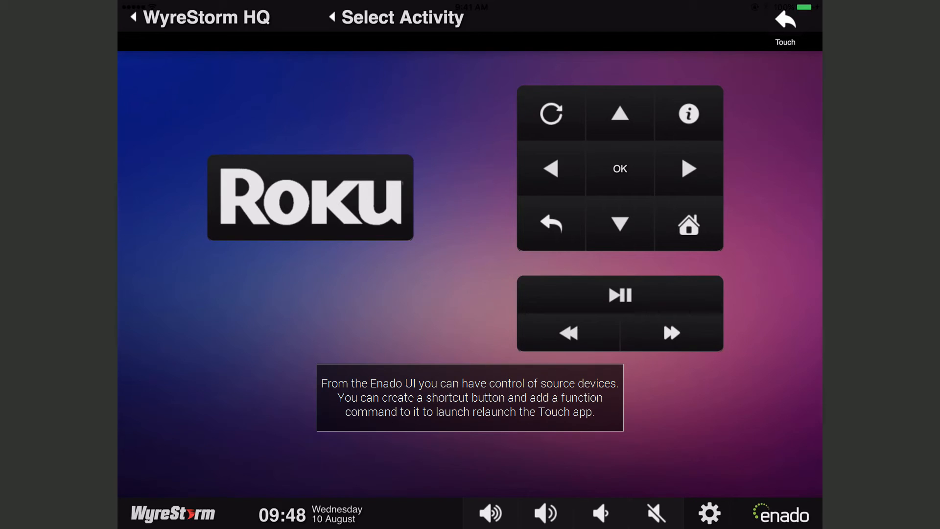
pyautogui.click(402, 18)
pyautogui.click(785, 22)
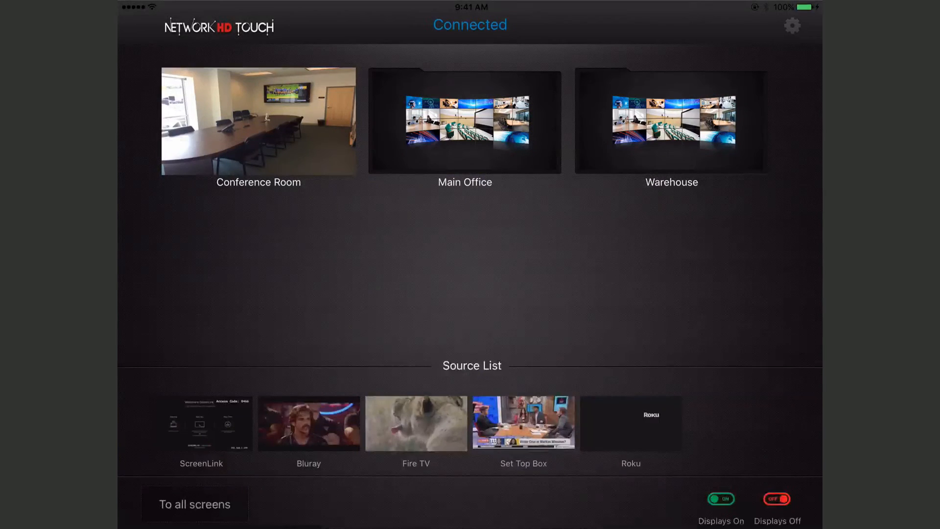